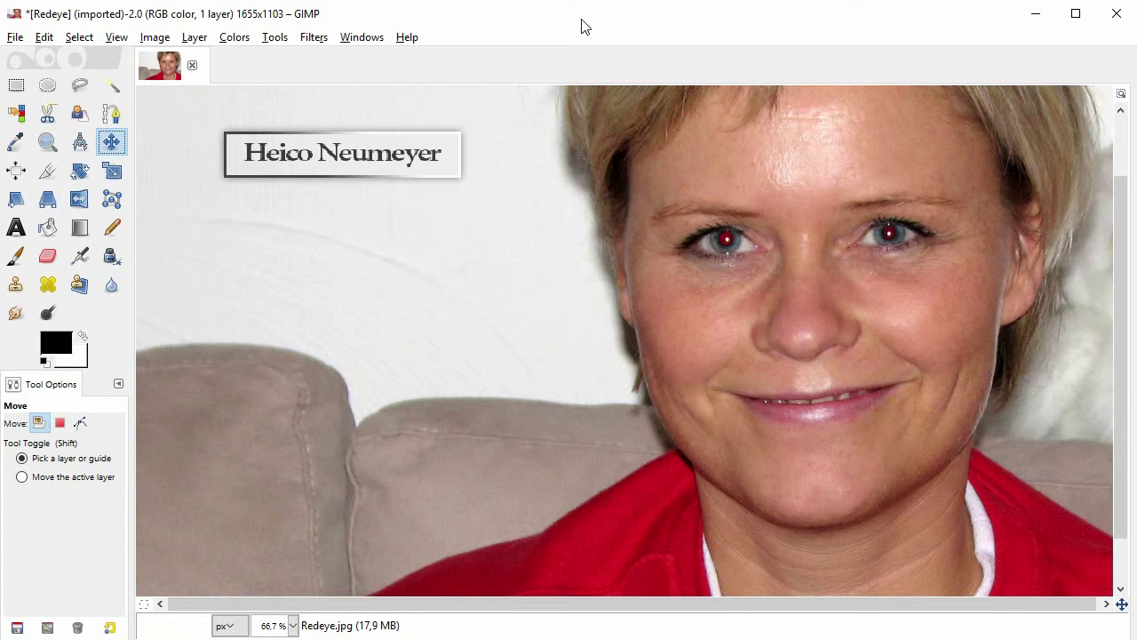
Zoom in on the right-hand eye with the Zoom tool until its red pupil fills the view
left_click(47, 144)
left_click_drag(657, 198, 779, 283)
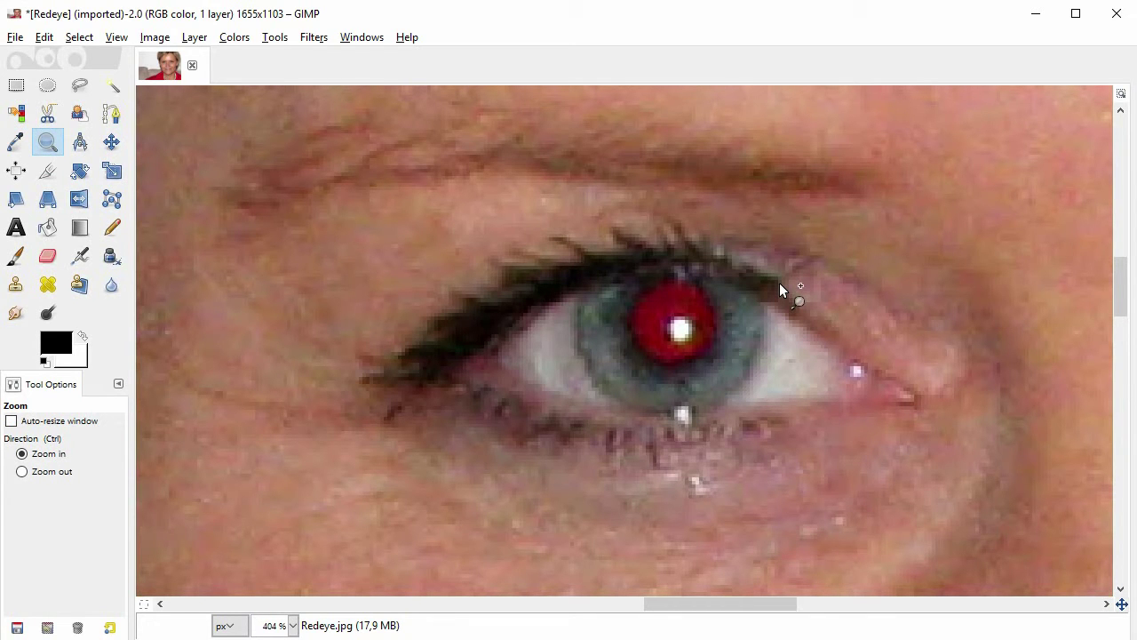
Draw an ellipse selection around the first red pupil and adjust it to cover the pupil
left_click(43, 89)
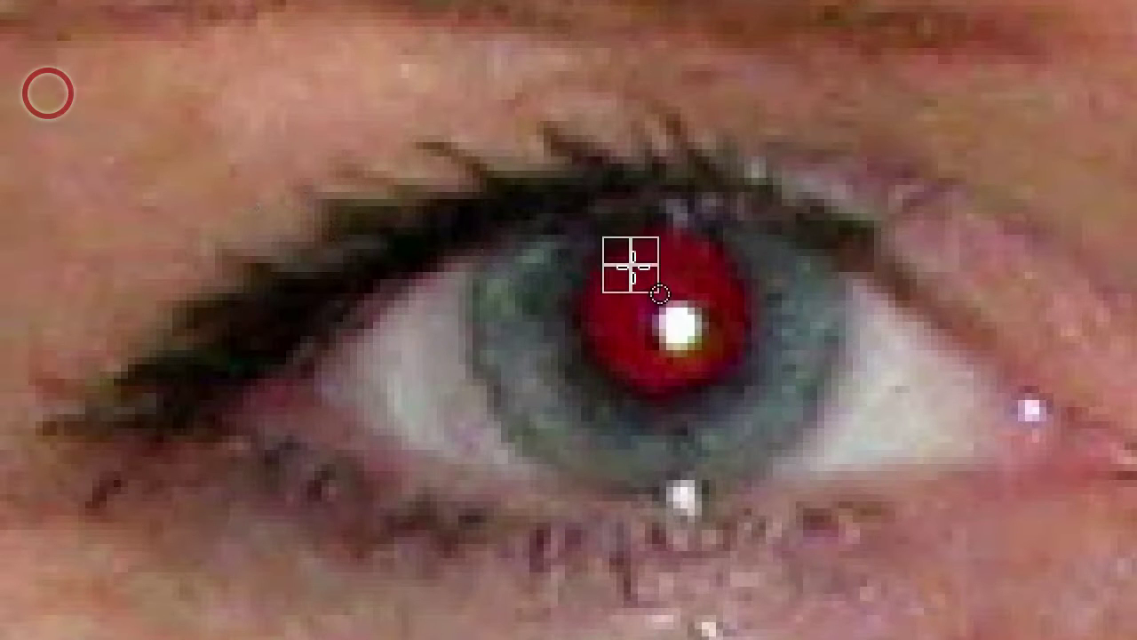
left_click_drag(631, 264, 781, 406)
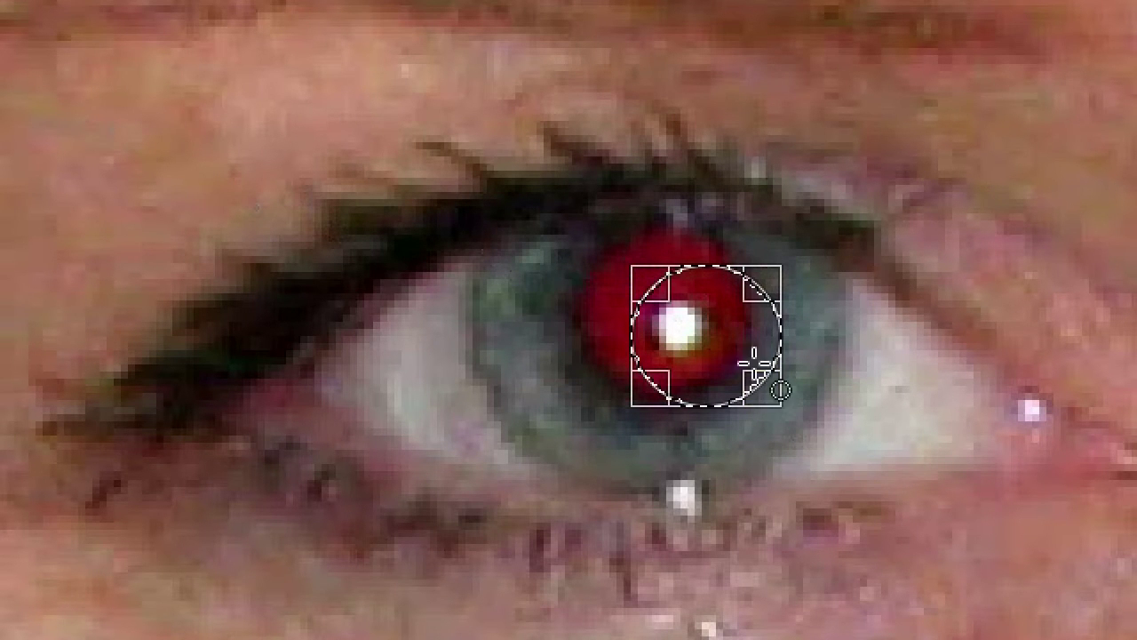
left_click_drag(721, 339, 661, 308)
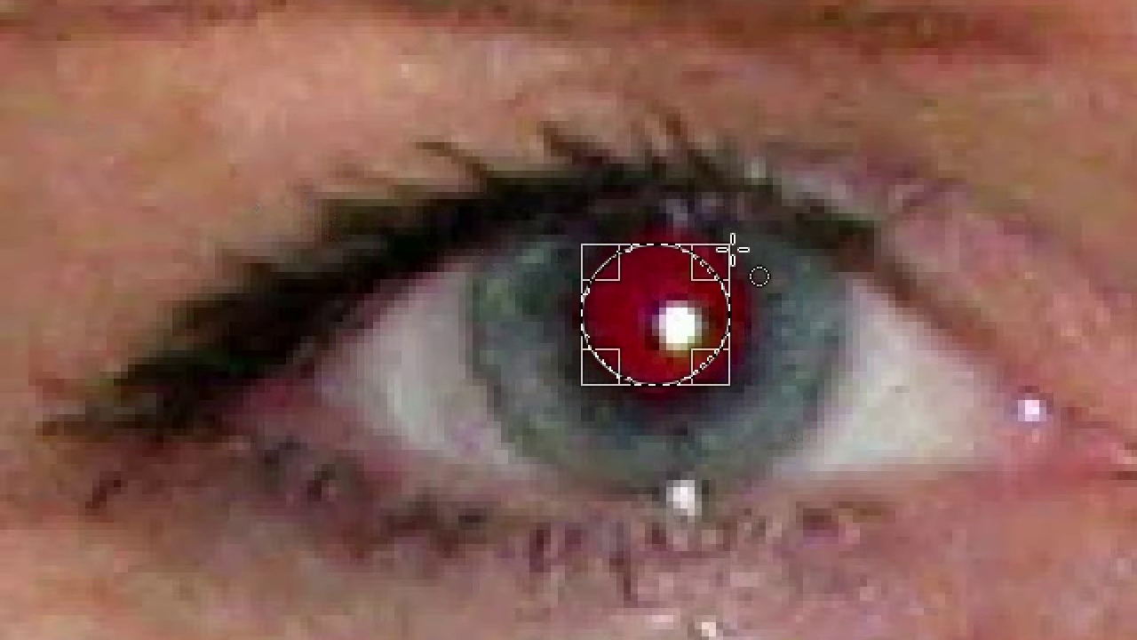
left_click_drag(711, 264, 750, 239)
left_click_drag(736, 353, 729, 384)
left_click_drag(611, 384, 602, 382)
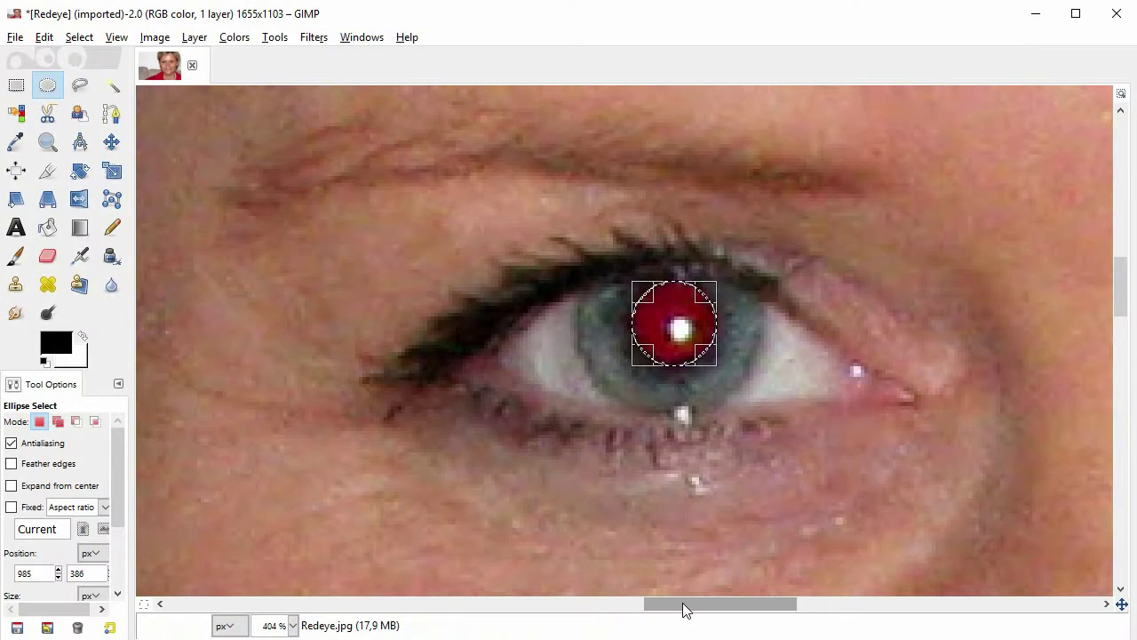
left_click_drag(683, 605, 875, 607)
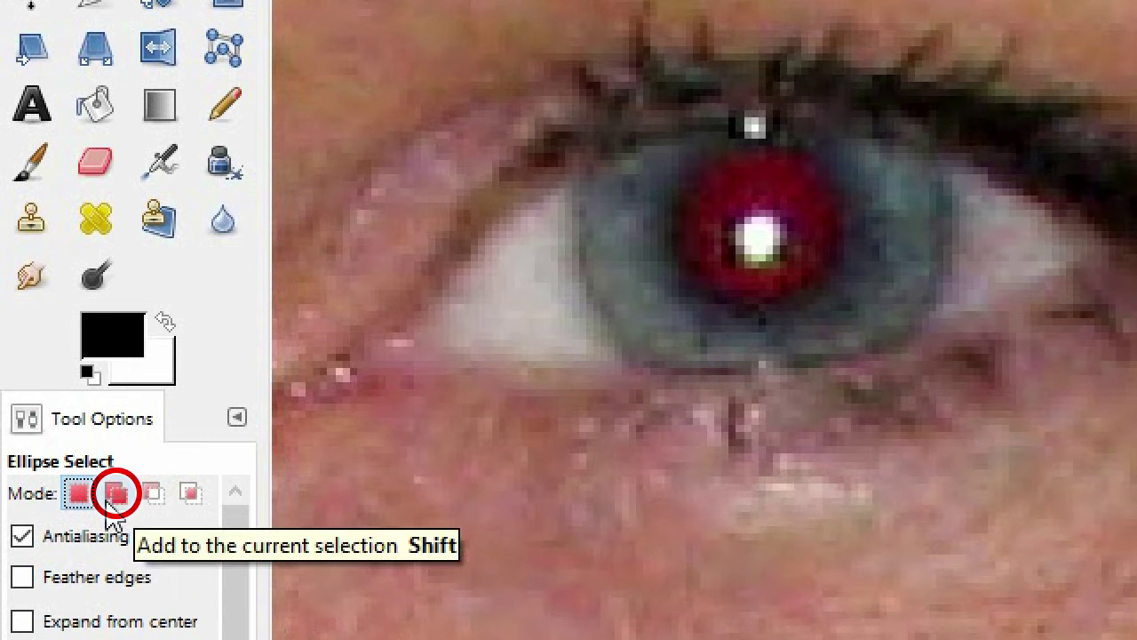
Switch the selection mode to Add and draw a second ellipse over the other pupil
left_click(112, 495)
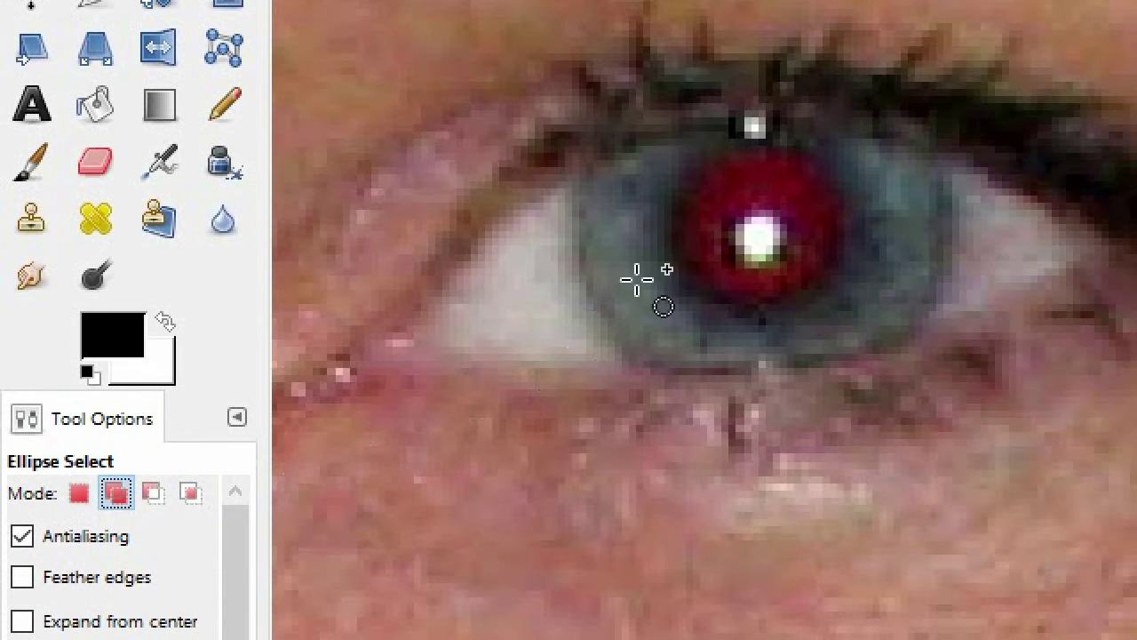
left_click_drag(702, 168, 863, 323)
left_click_drag(794, 257, 765, 236)
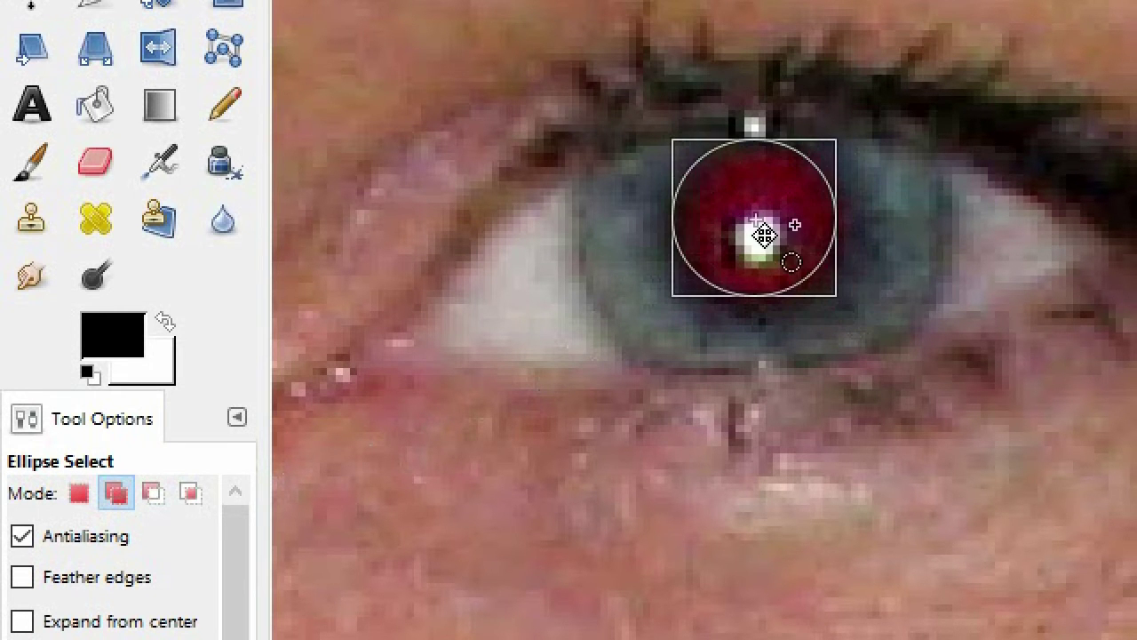
left_click_drag(858, 277, 866, 283)
left_click_drag(709, 296, 695, 291)
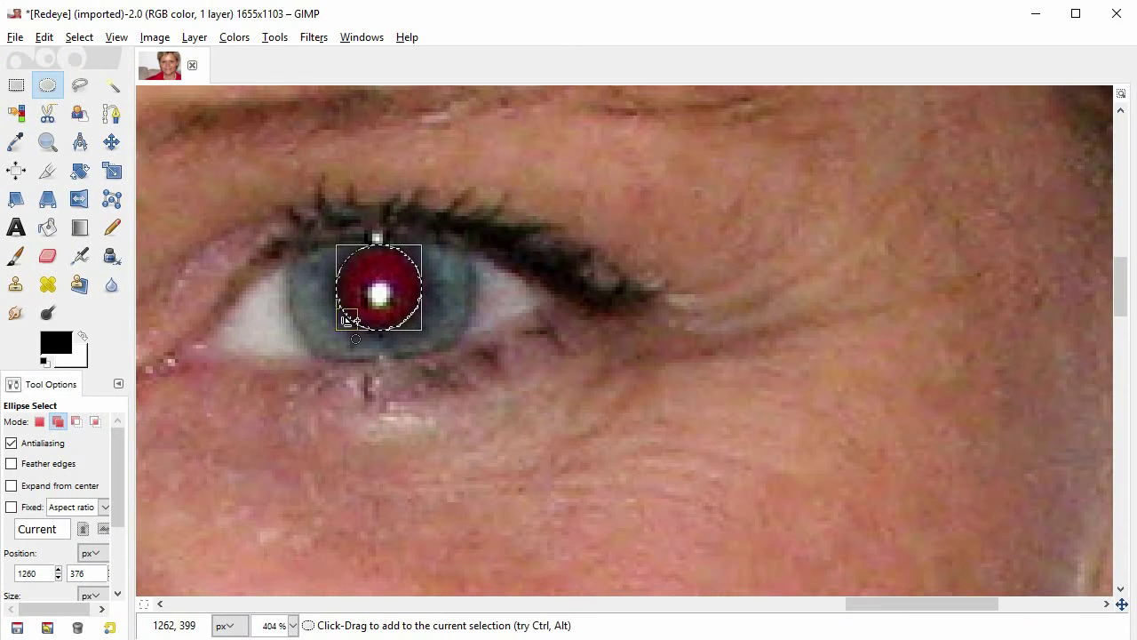
left_click_drag(886, 604, 787, 614)
Apply Filters > Enhance > Red Eye Removal to the selected pupils with Threshold 70
key("minus")
left_click(314, 36)
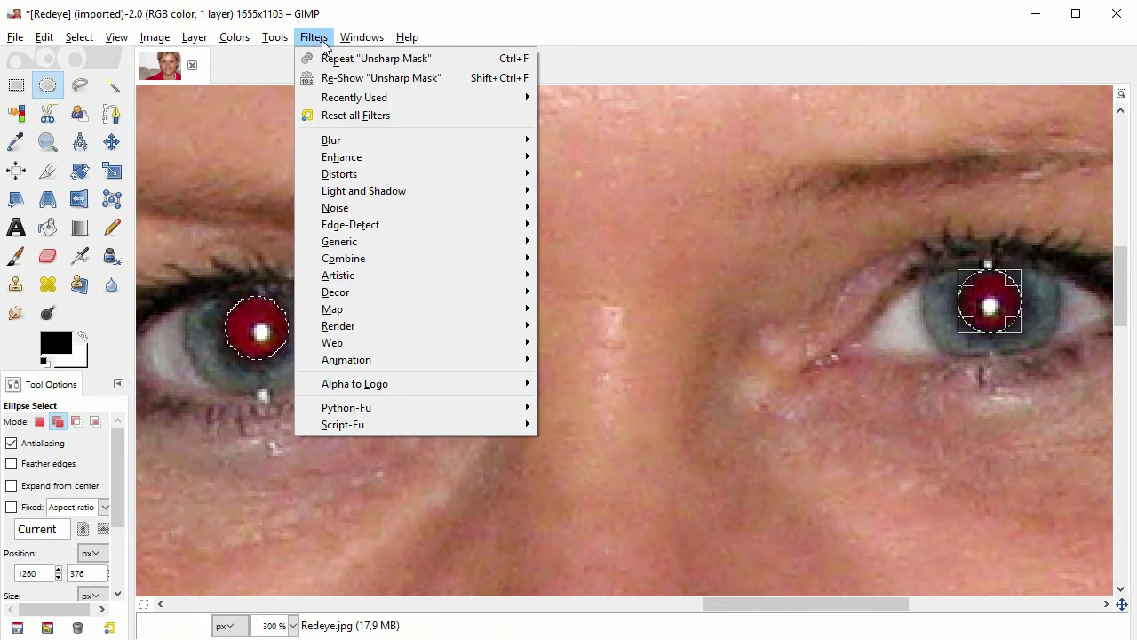
mouse_move(397, 160)
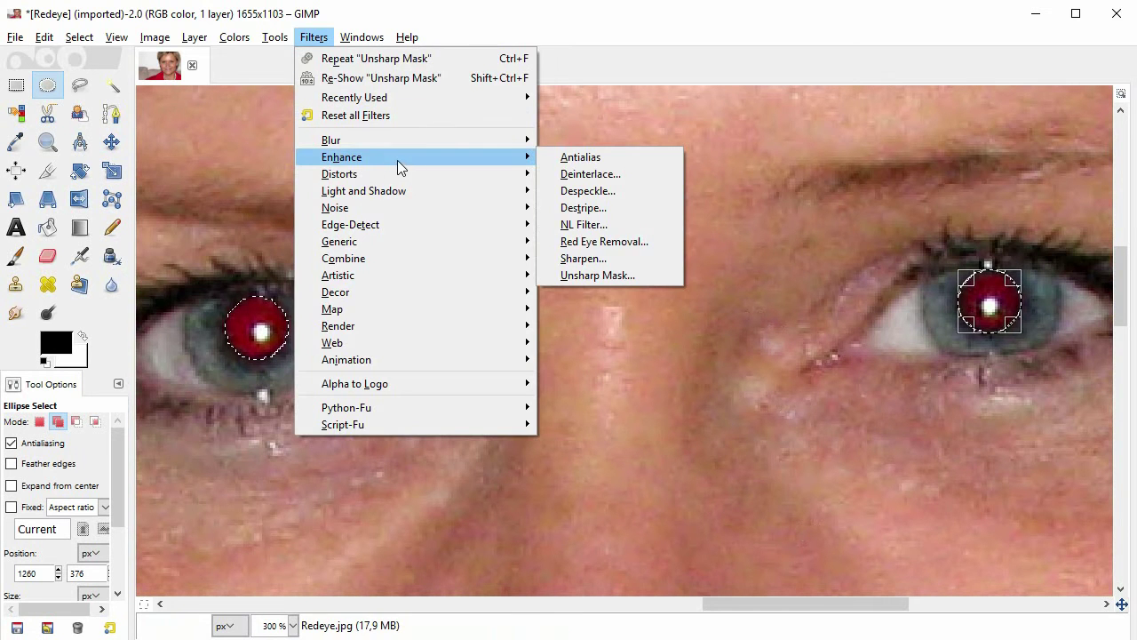
left_click(666, 240)
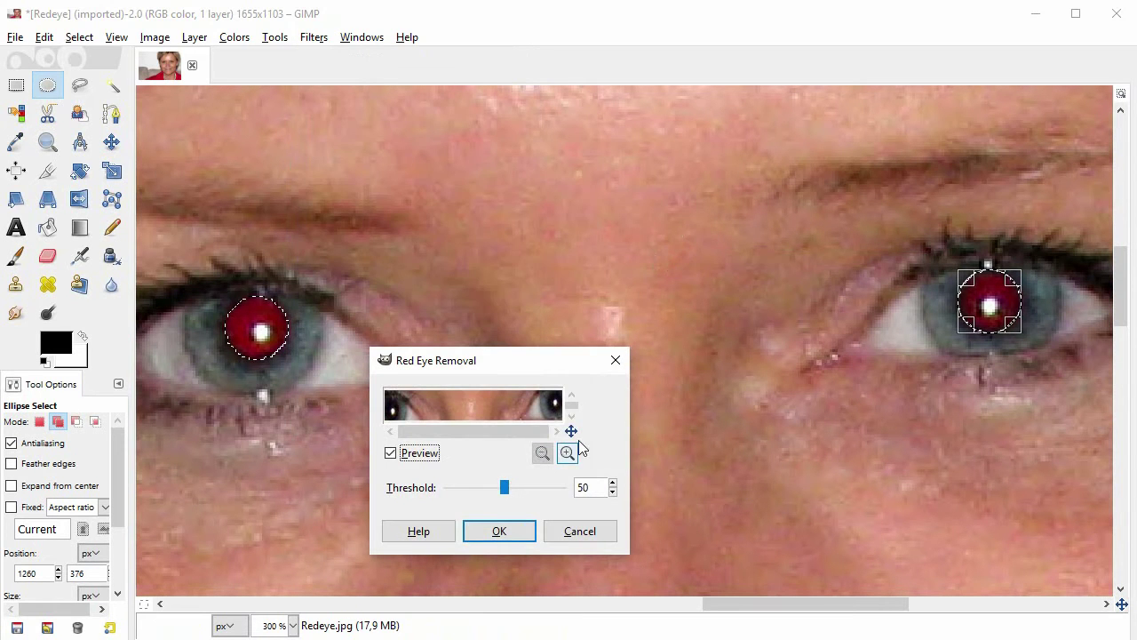
left_click_drag(503, 488, 530, 498)
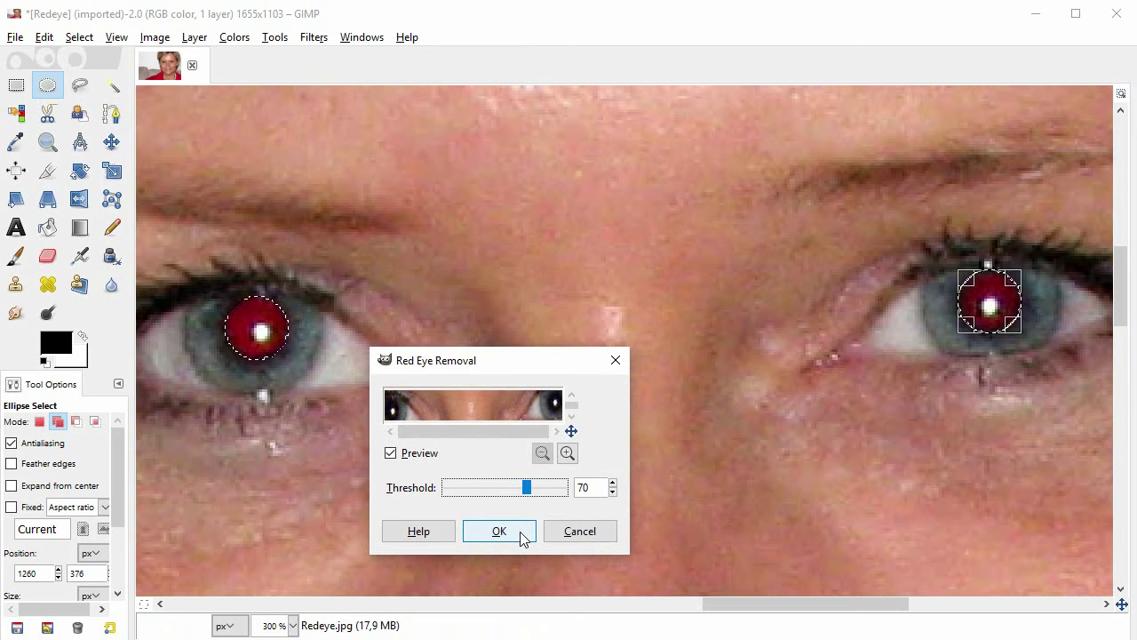
left_click(520, 531)
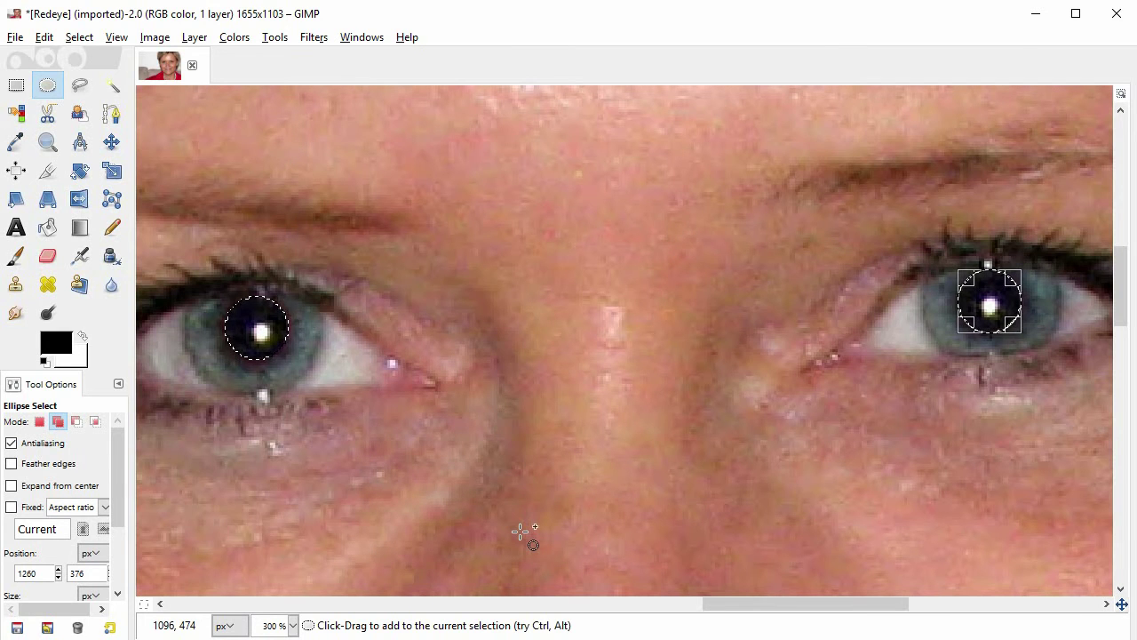
Select None, then revert Redeye.jpg to its saved version, discarding all changes
left_click(93, 39)
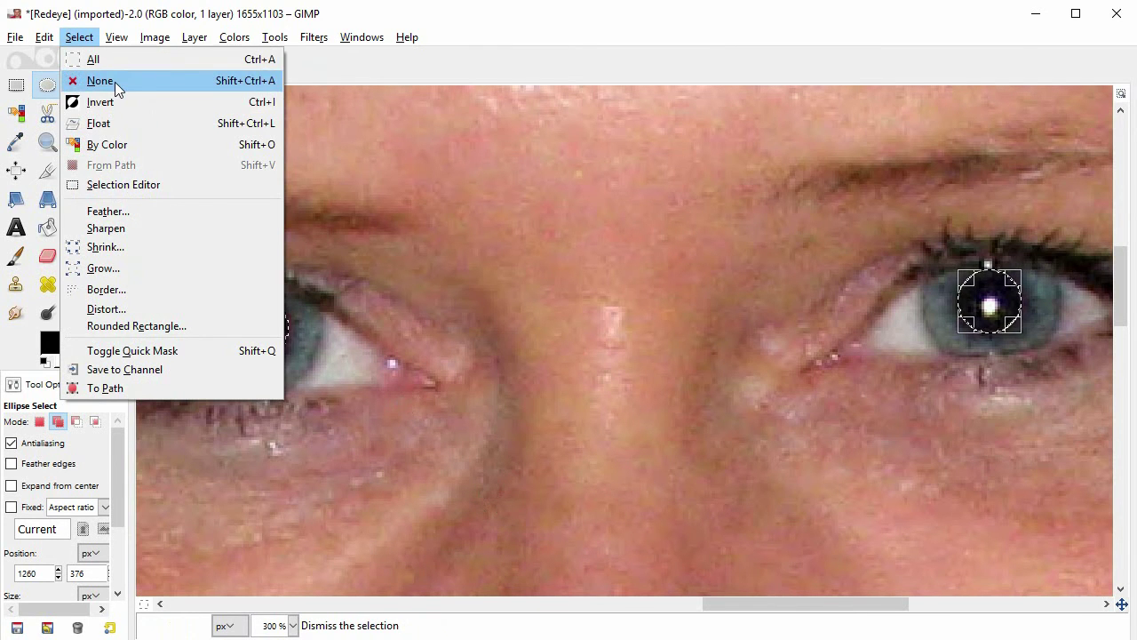
left_click(115, 82)
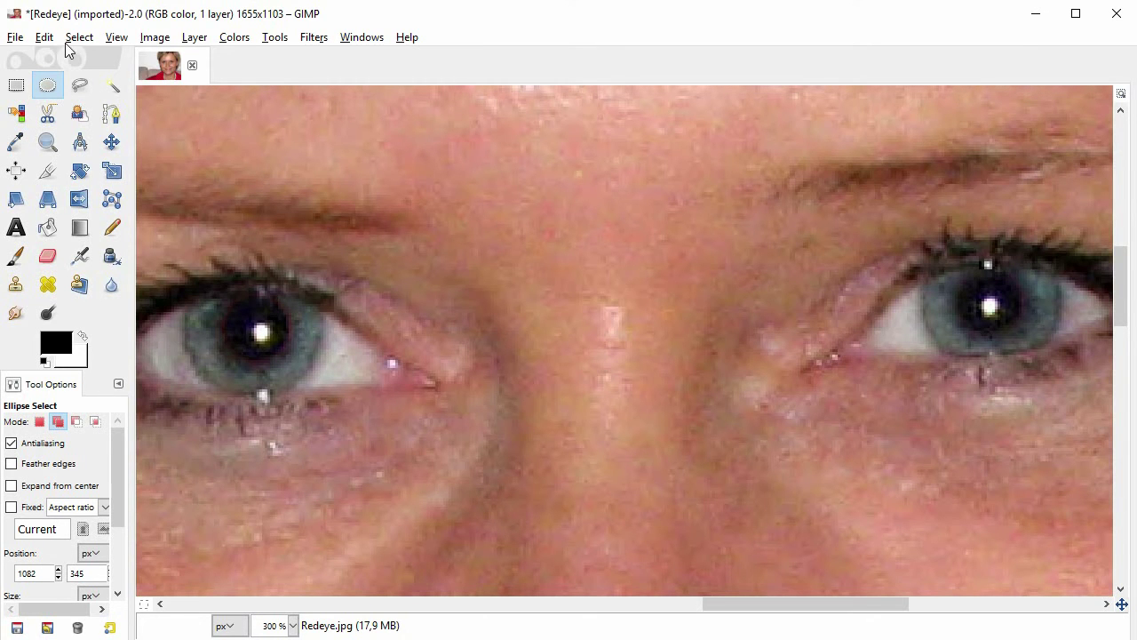
left_click(26, 41)
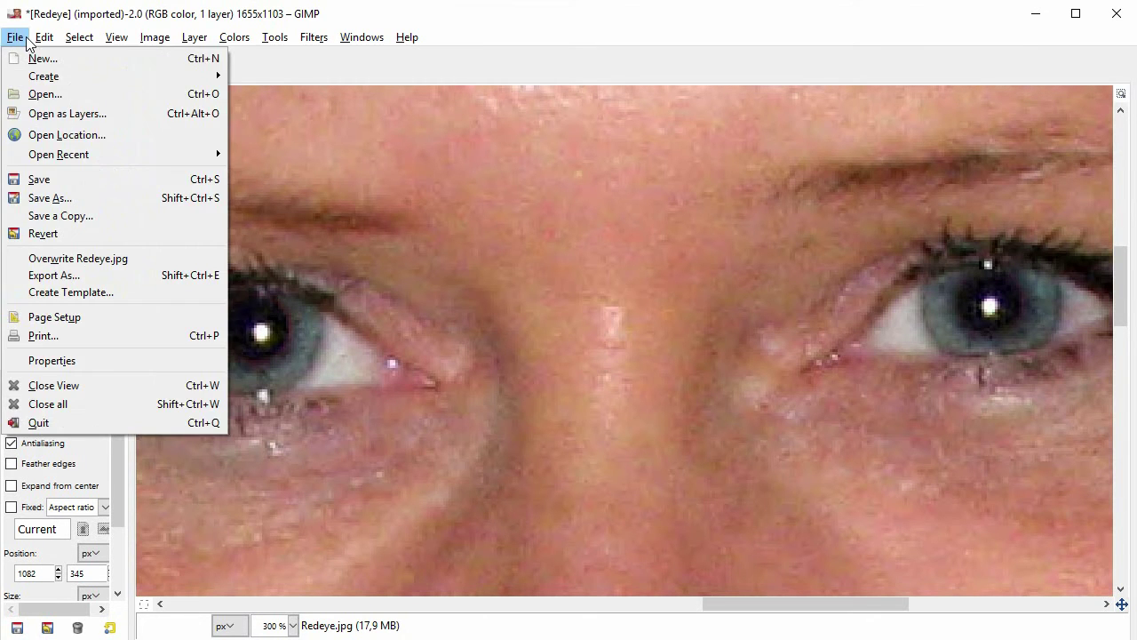
left_click(78, 235)
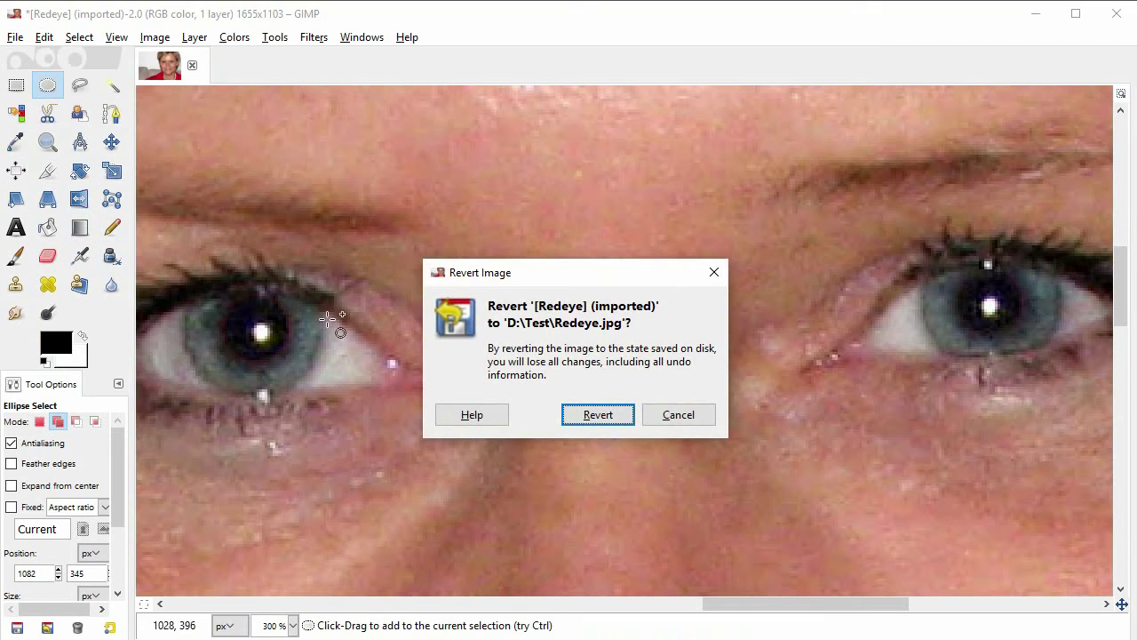
left_click(577, 420)
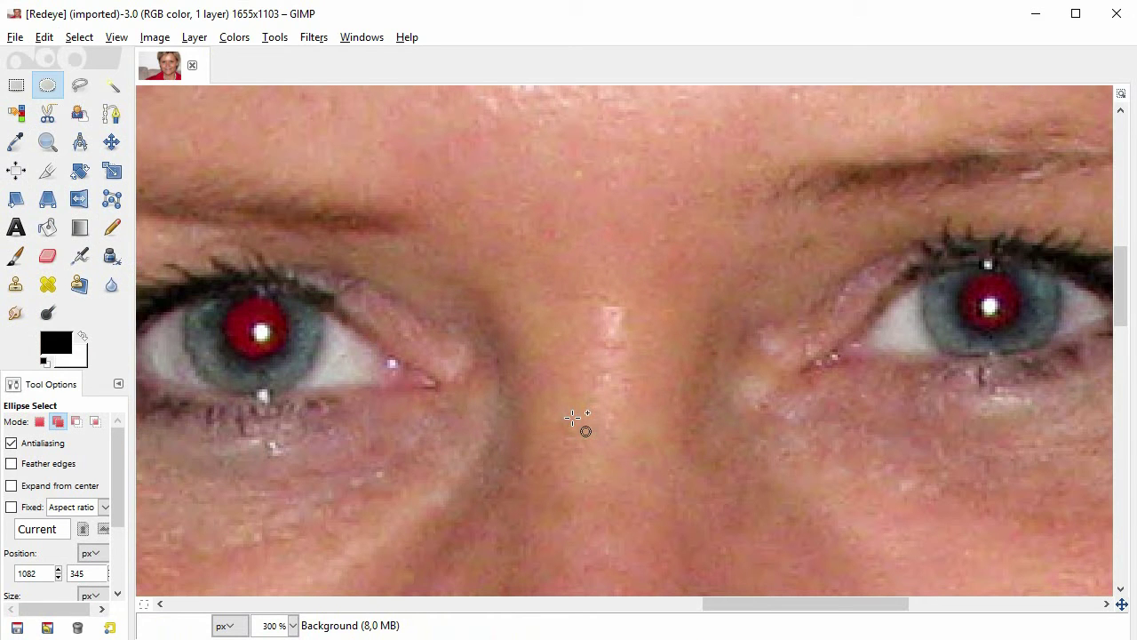
Lock the Ellipse Select tool to a Fixed Aspect ratio of 1:1
left_click_drag(132, 243, 209, 240)
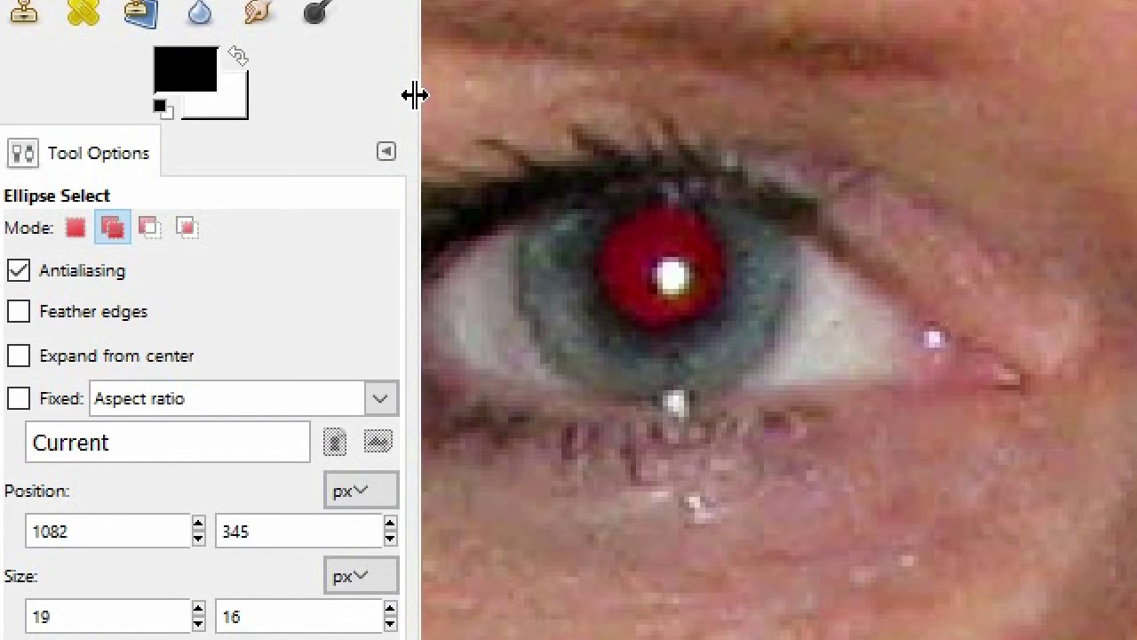
left_click(19, 398)
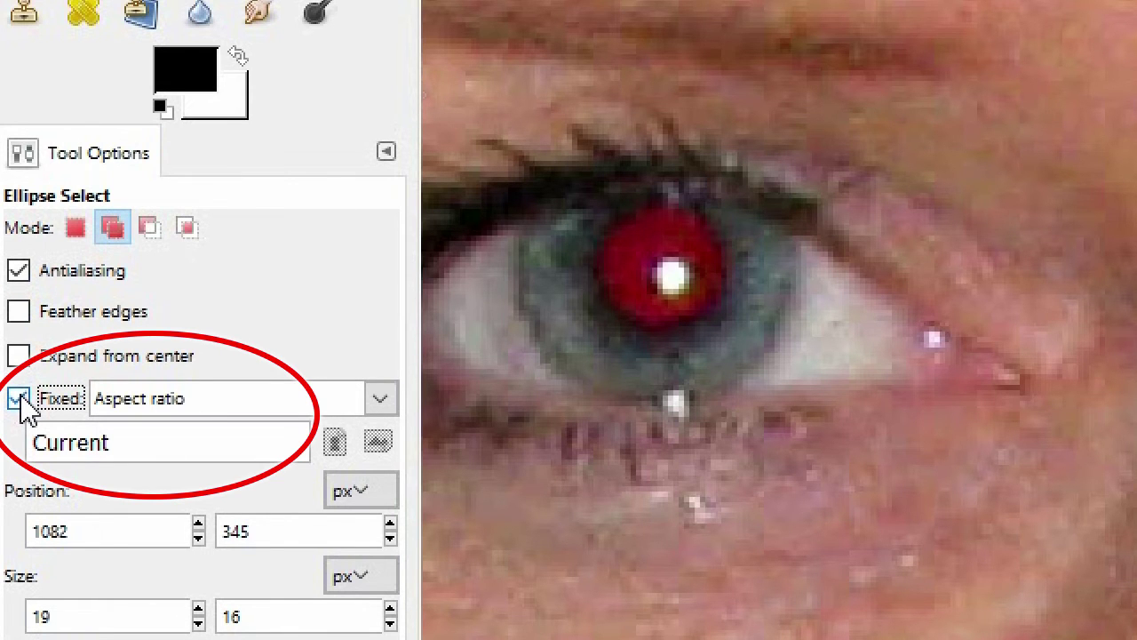
double_click(142, 442)
type("1")
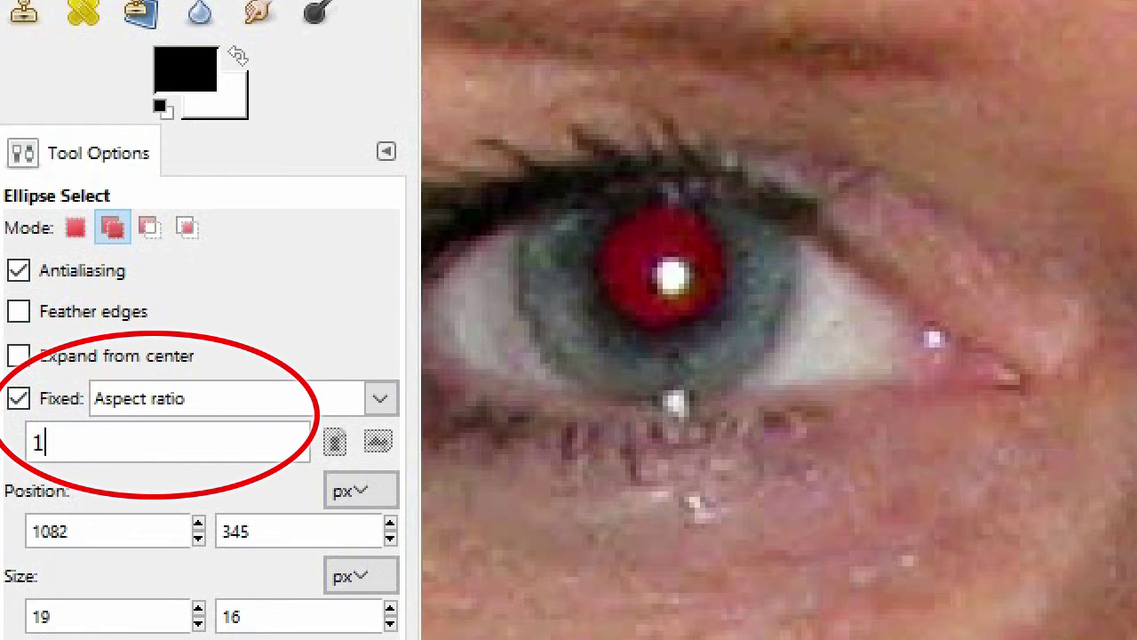
type(":1")
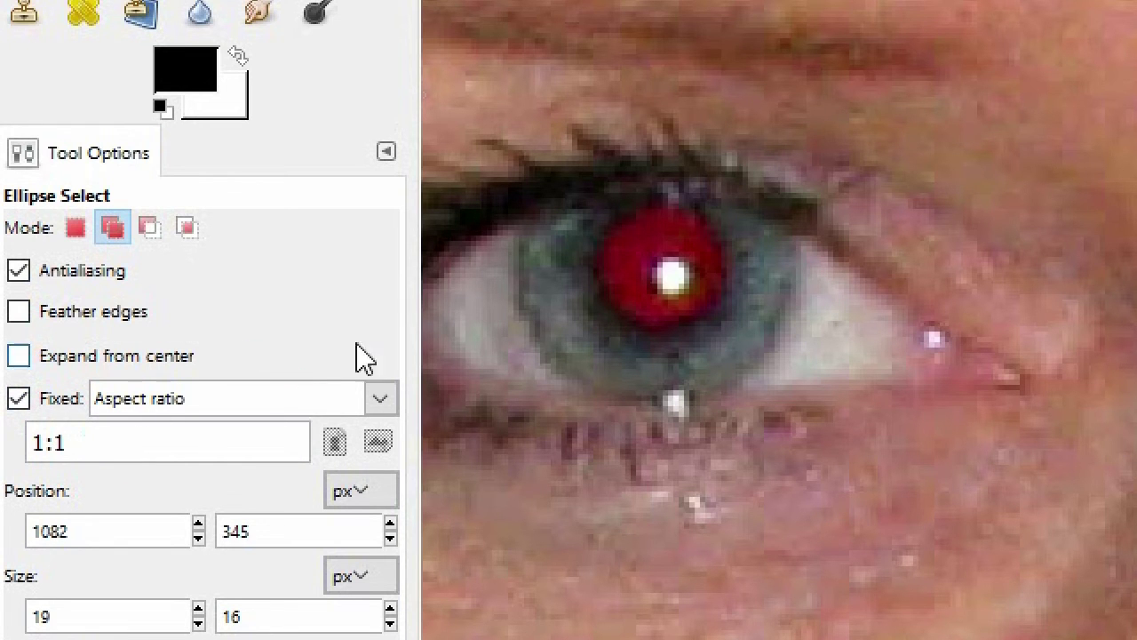
Draw round selections centred over the left and right red pupils
left_click_drag(622, 228, 752, 355)
left_click_drag(697, 294, 676, 267)
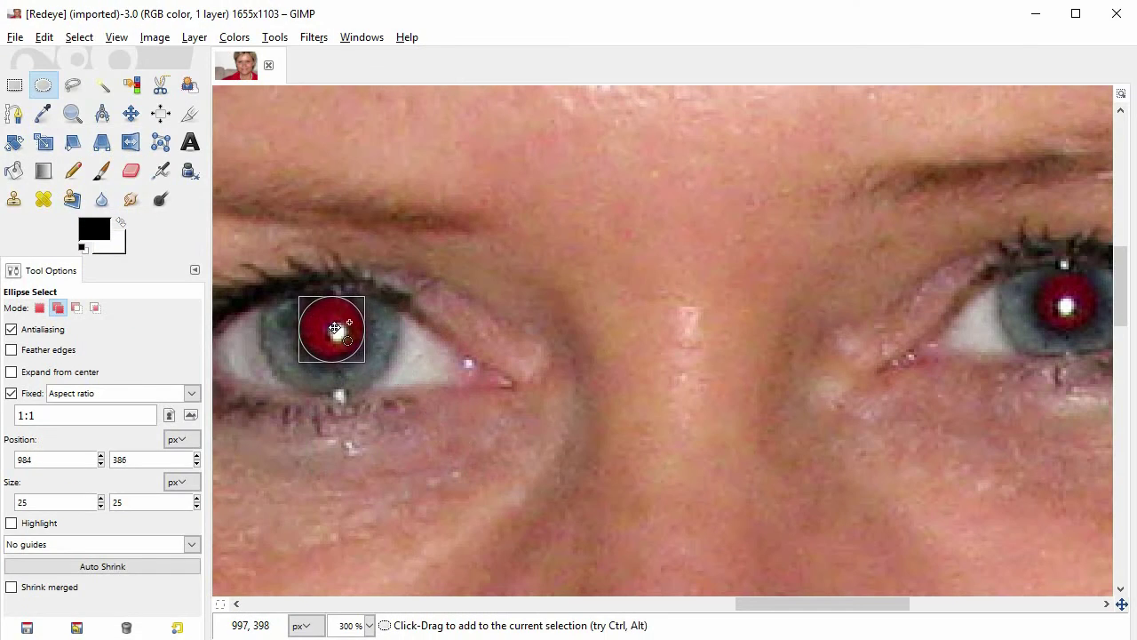
left_click_drag(380, 355, 377, 355)
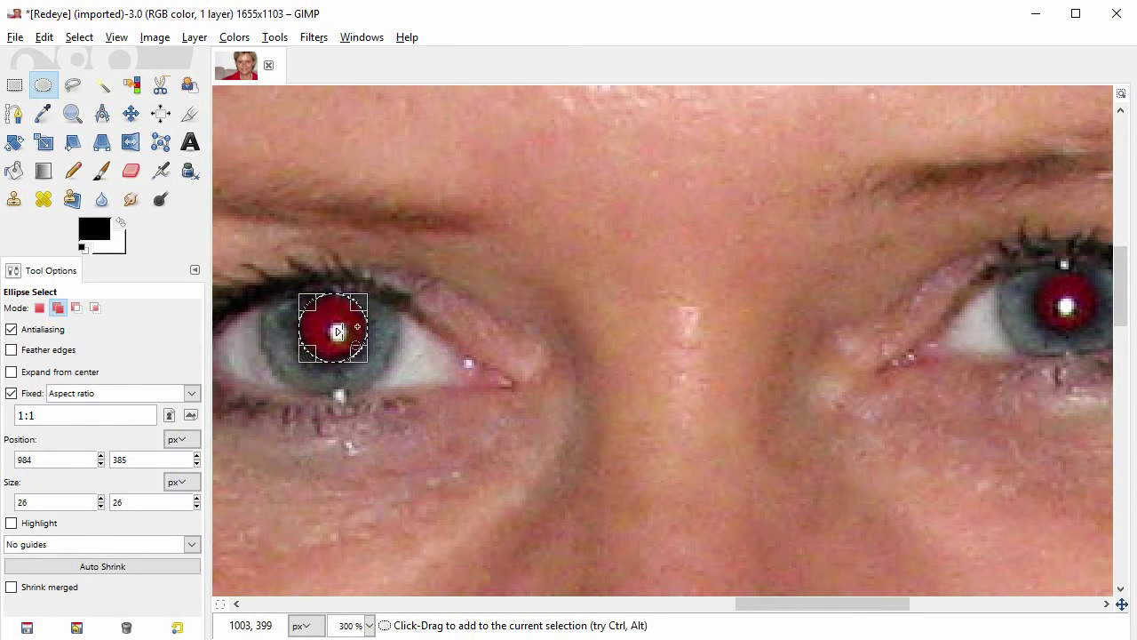
left_click_drag(1046, 278, 1077, 299)
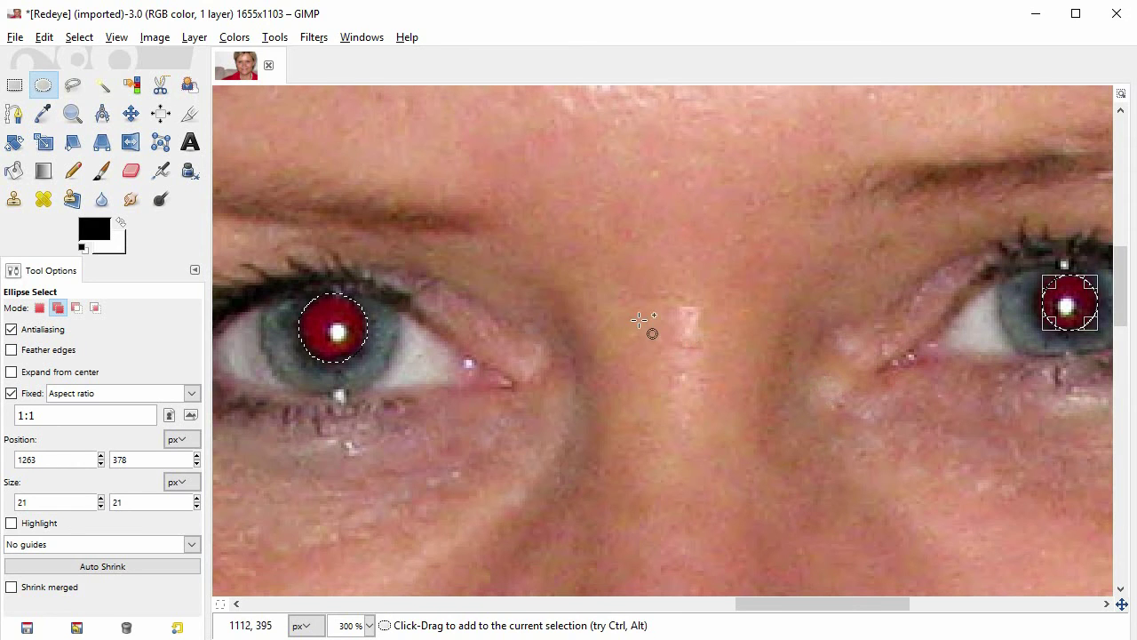
Feather the current pupil selection by 2 px with Select > Feather
left_click(80, 39)
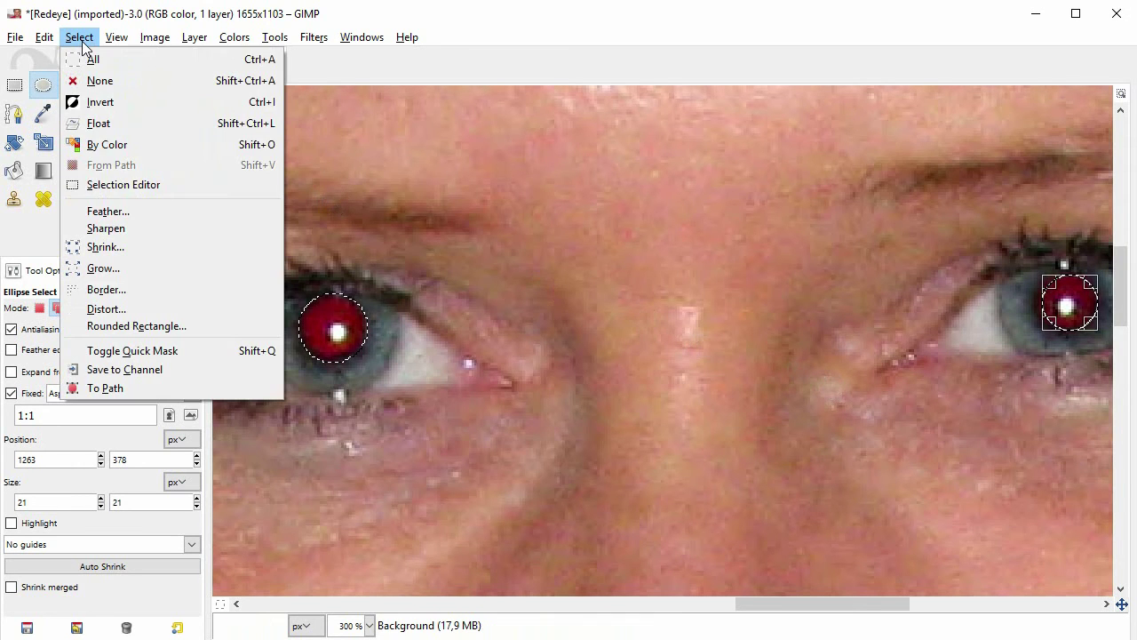
left_click(148, 212)
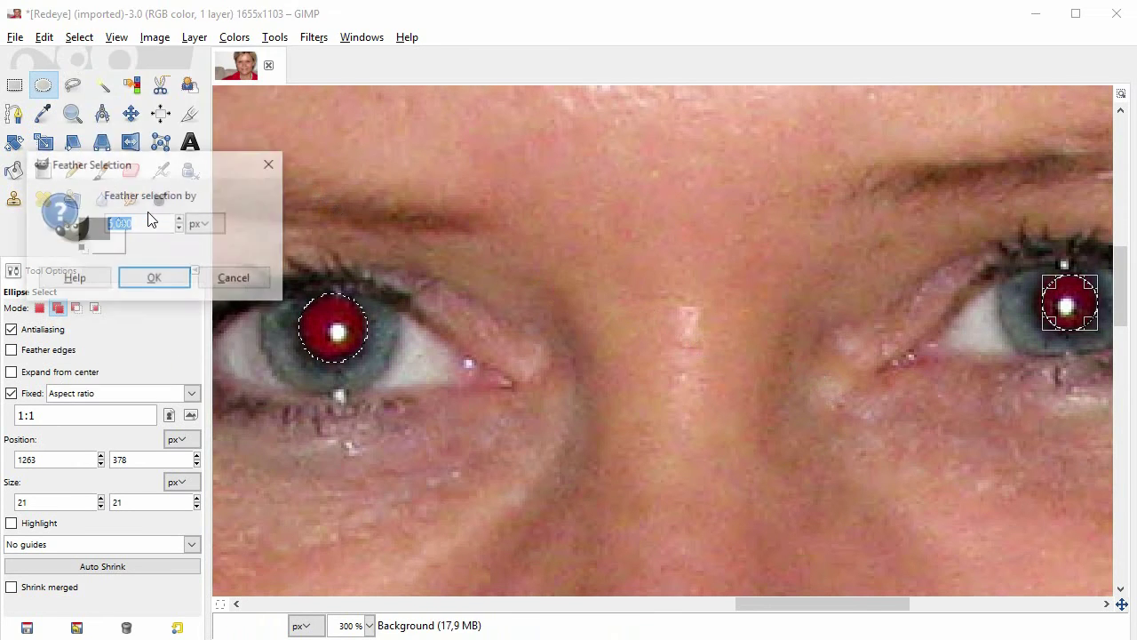
left_click(180, 229)
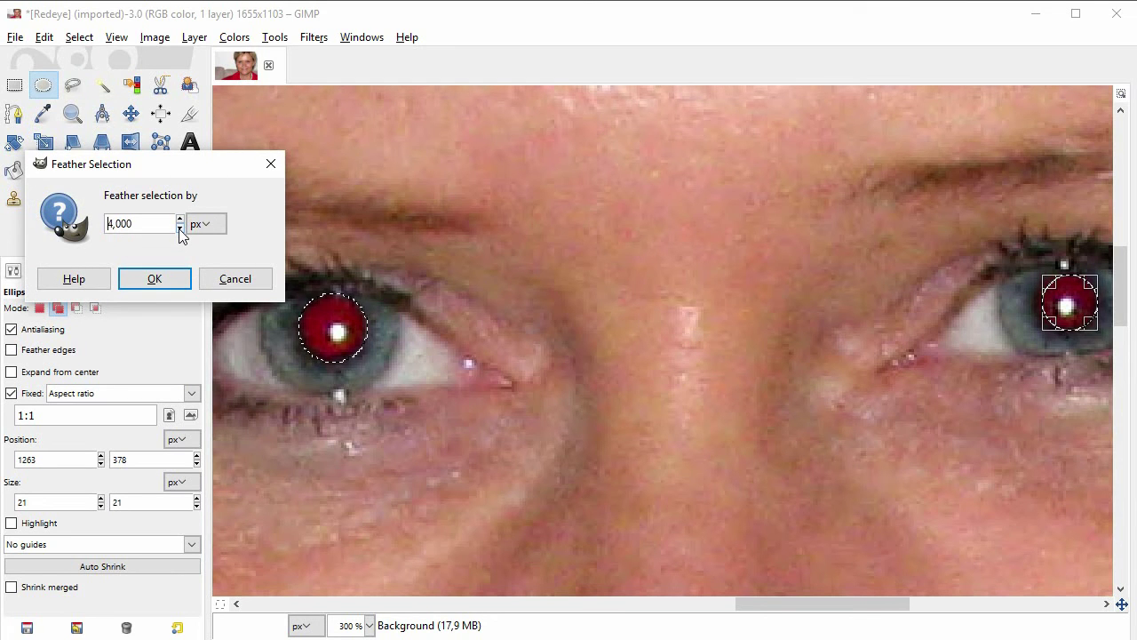
left_click(181, 229)
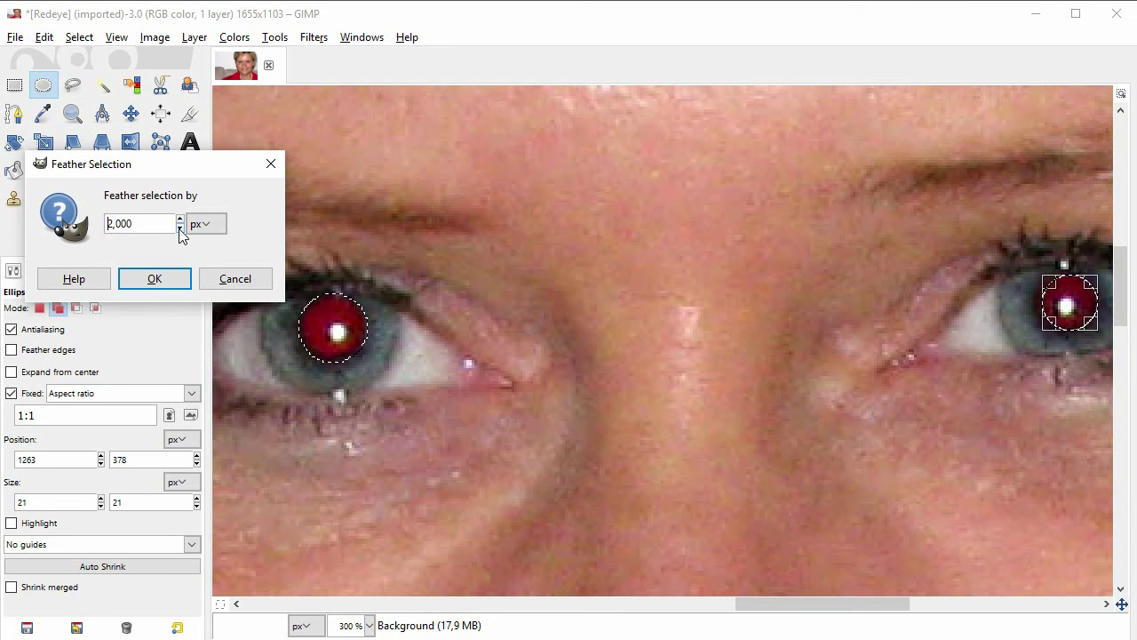
left_click(155, 279)
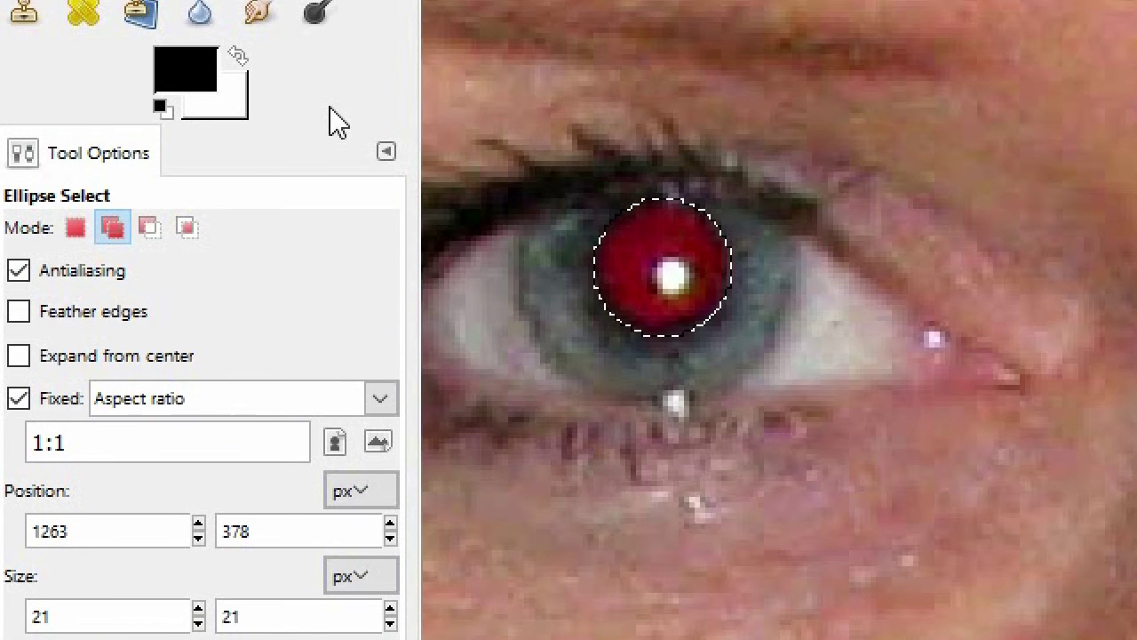
Enable Feather edges for new ellipses with a radius of 2.2
left_click(18, 311)
left_click_drag(53, 356, 29, 355)
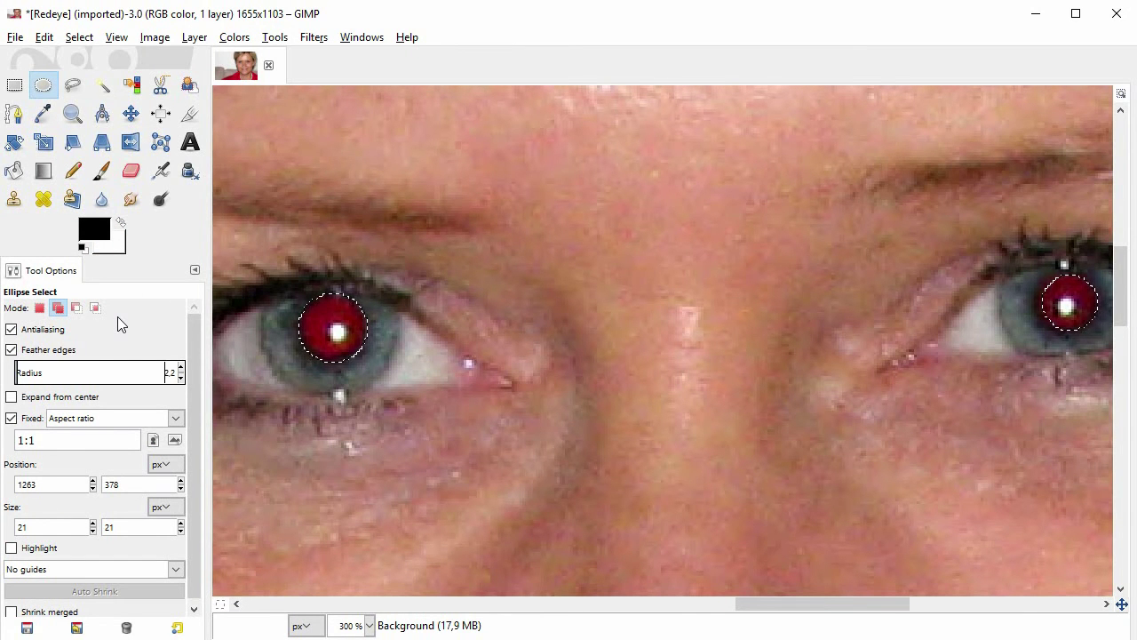
left_click(130, 42)
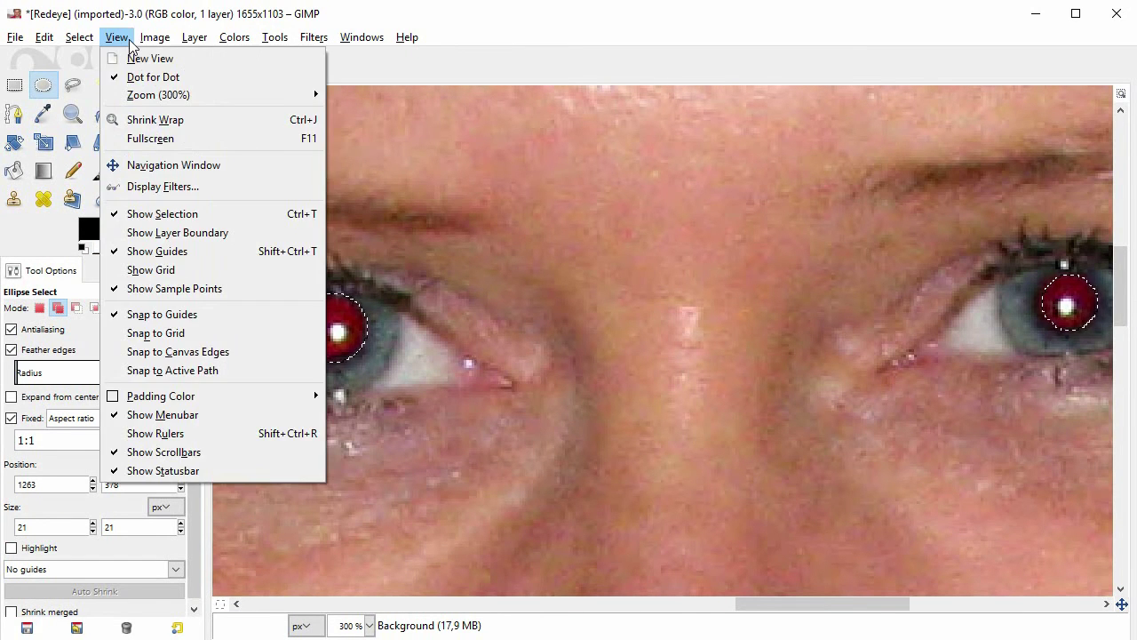
Turn off View > Show Selection to hide the pupil outlines, then dismiss the Select menu
left_click(207, 216)
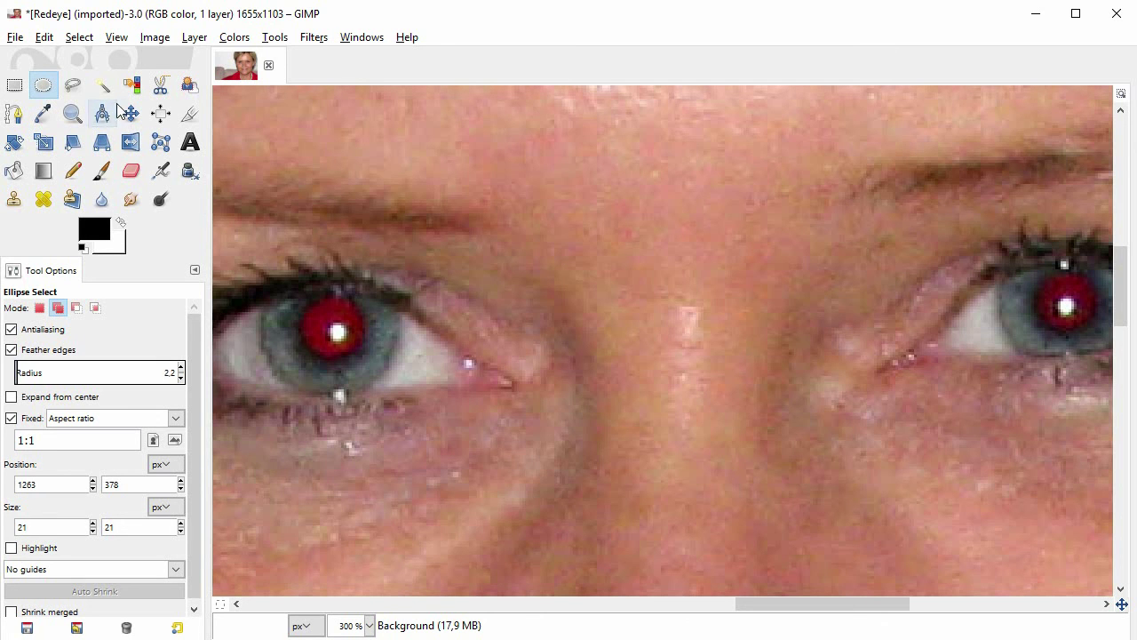
left_click(79, 36)
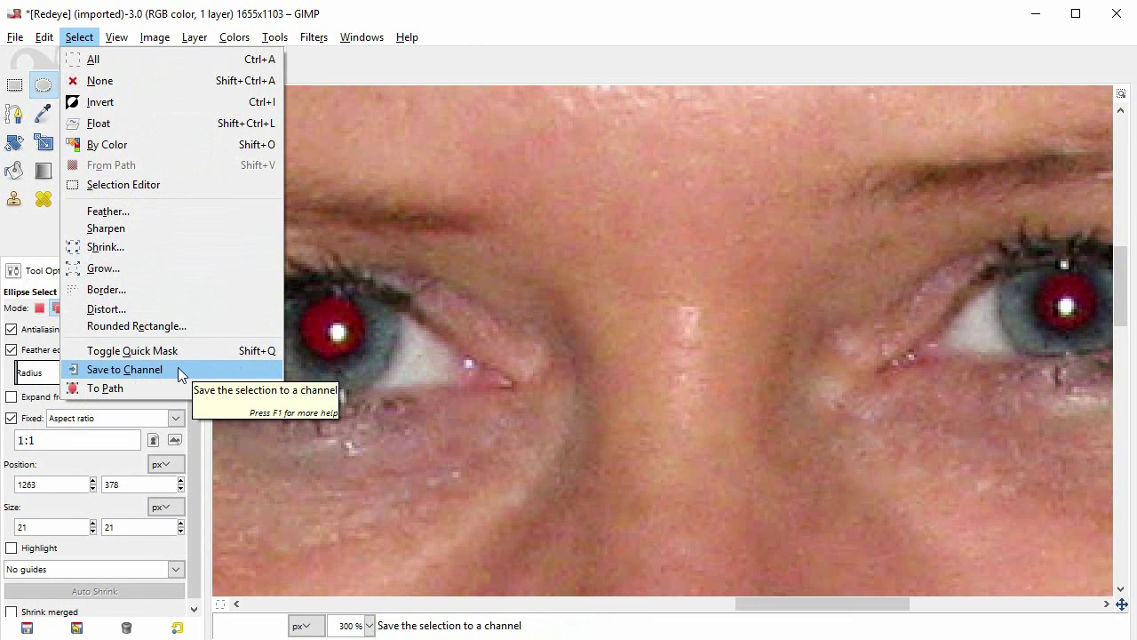
key("Escape")
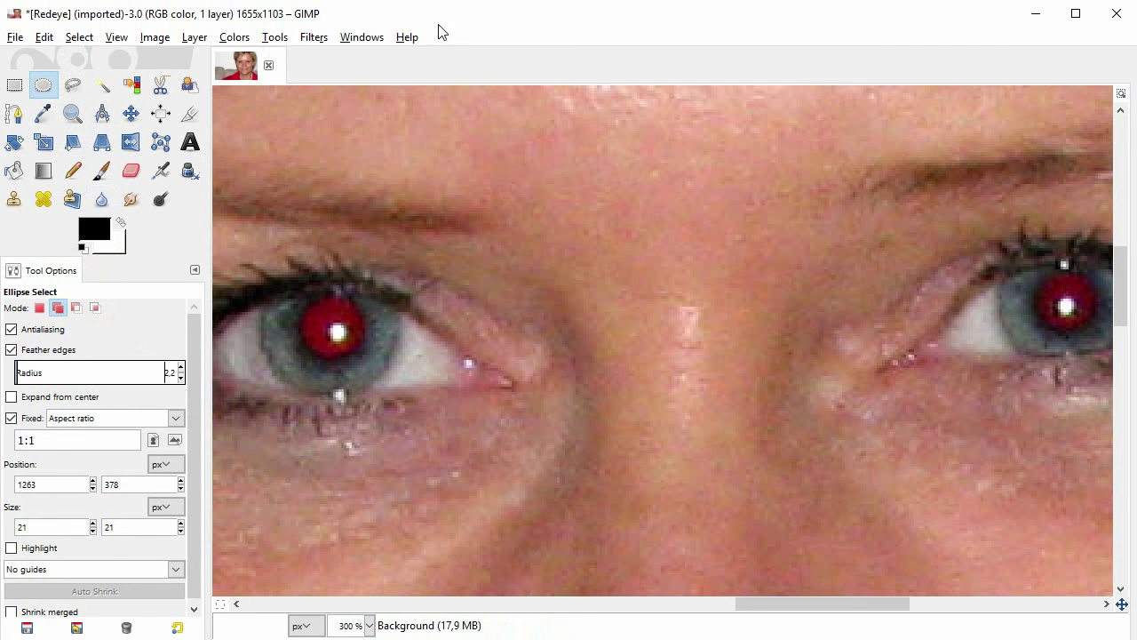
Browse the Tools and Windows menus and close them without choosing anything
left_click(273, 42)
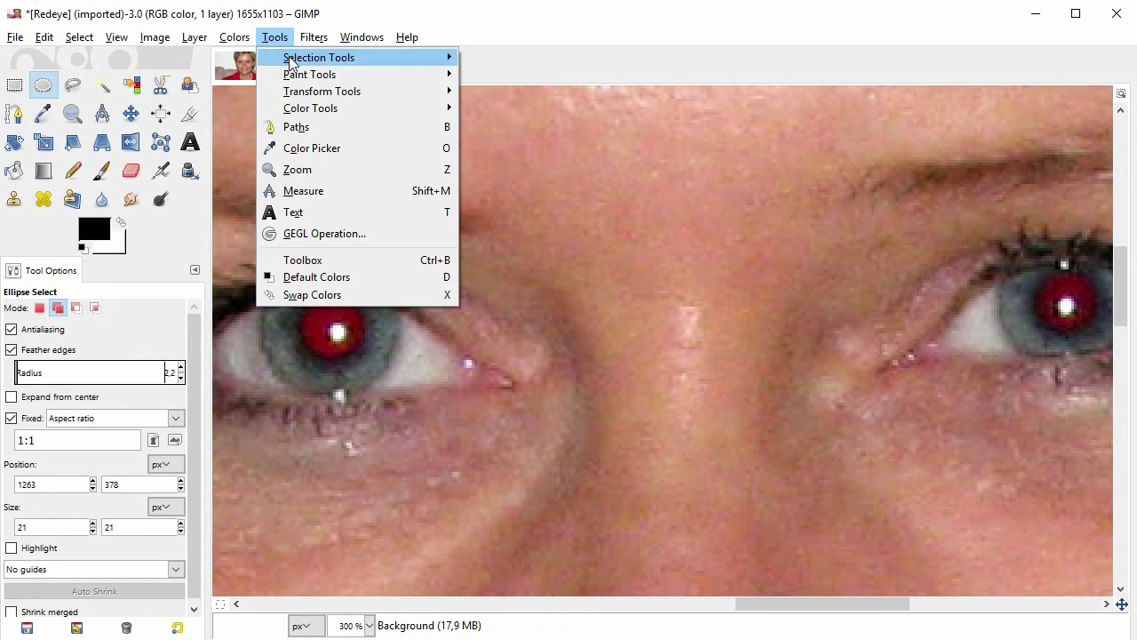
mouse_move(368, 59)
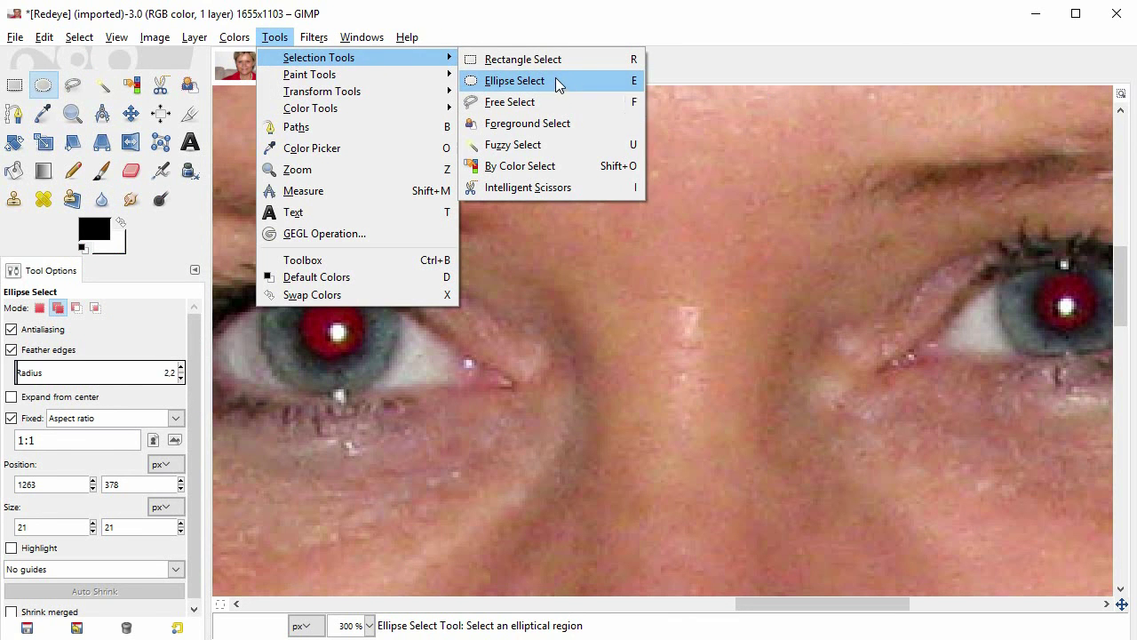
key("Escape")
key("Escape")
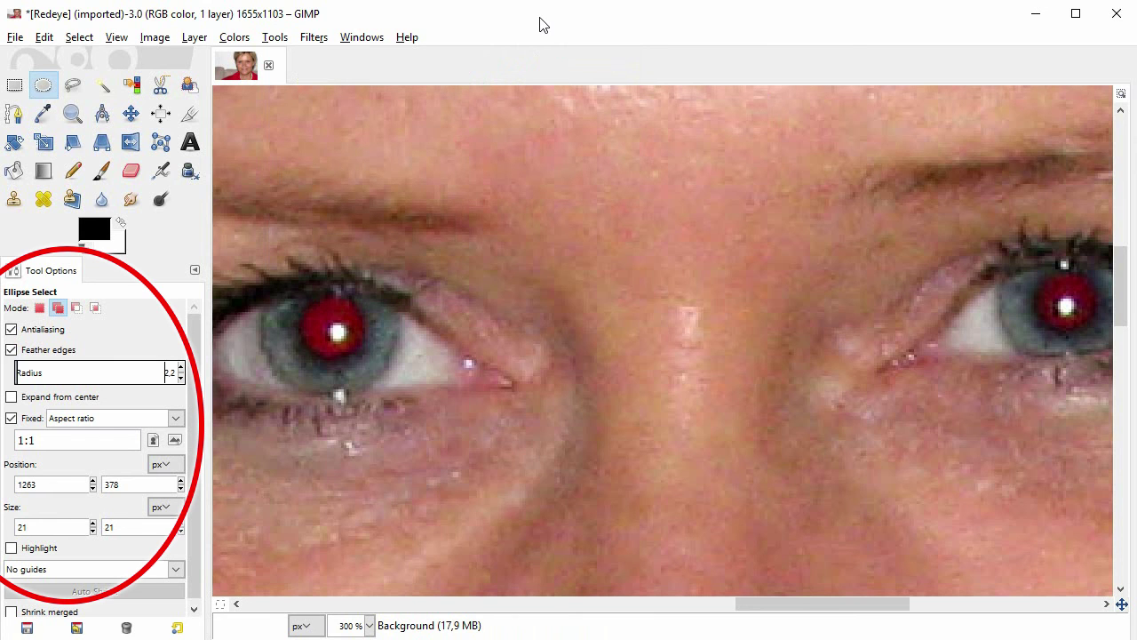
left_click(355, 45)
mouse_move(451, 74)
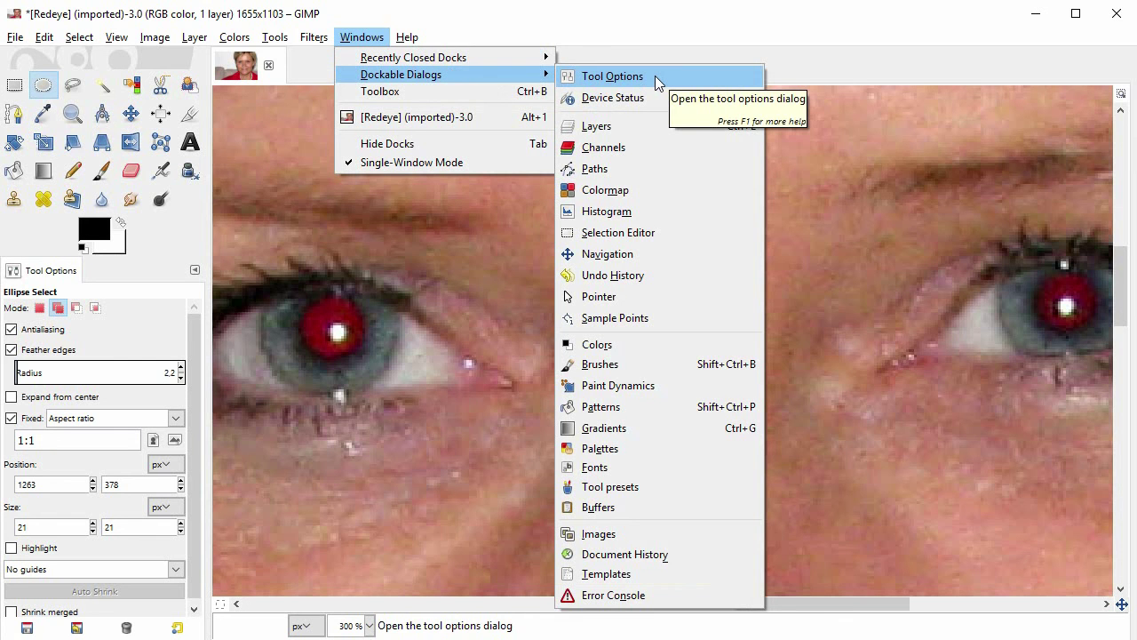
left_click(636, 32)
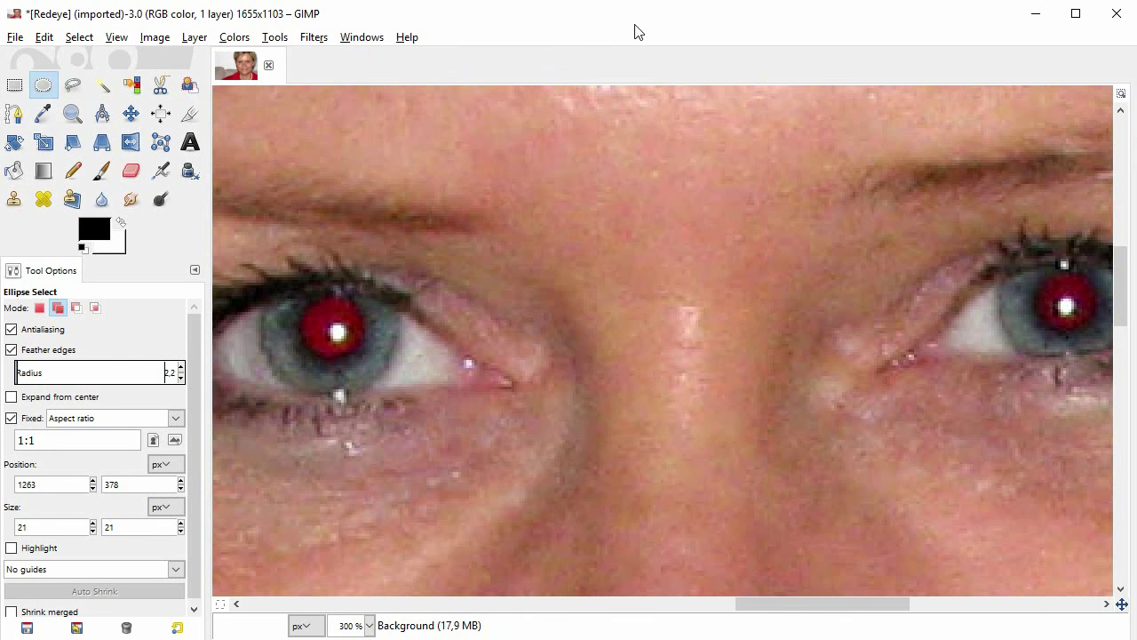